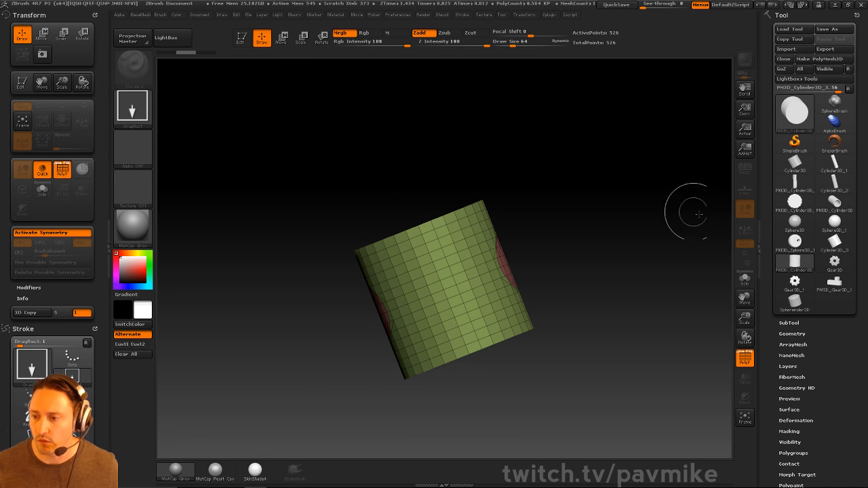
key(ctrl+n)
click(794, 143)
click(795, 122)
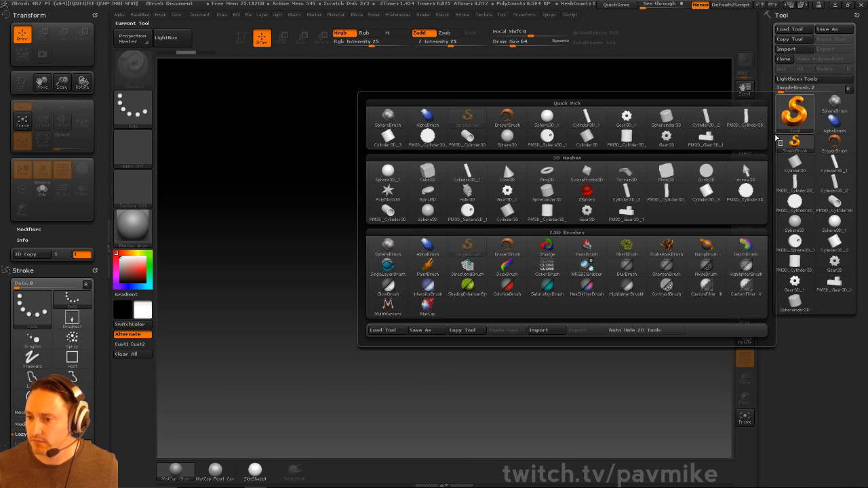
click(553, 214)
drag(488, 237, 330, 136)
Choose the Cylinder3D primitive as the current tool and clear the canvas
click(795, 143)
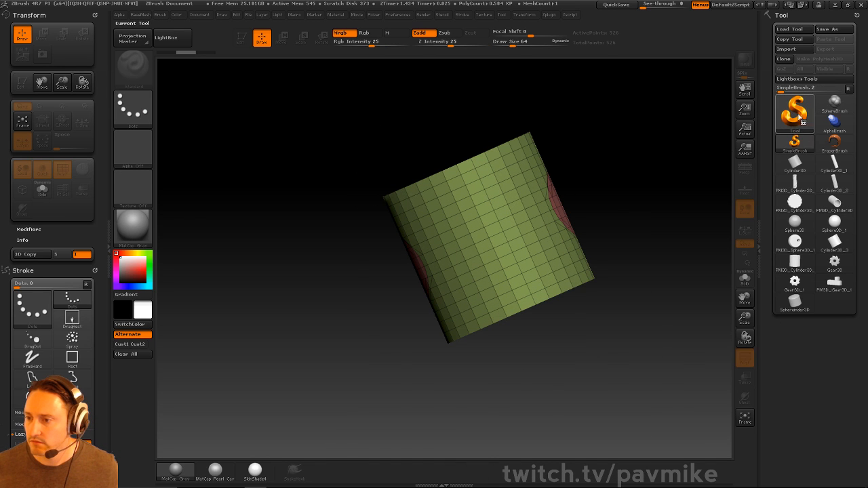
click(797, 116)
click(467, 175)
key(ctrl+n)
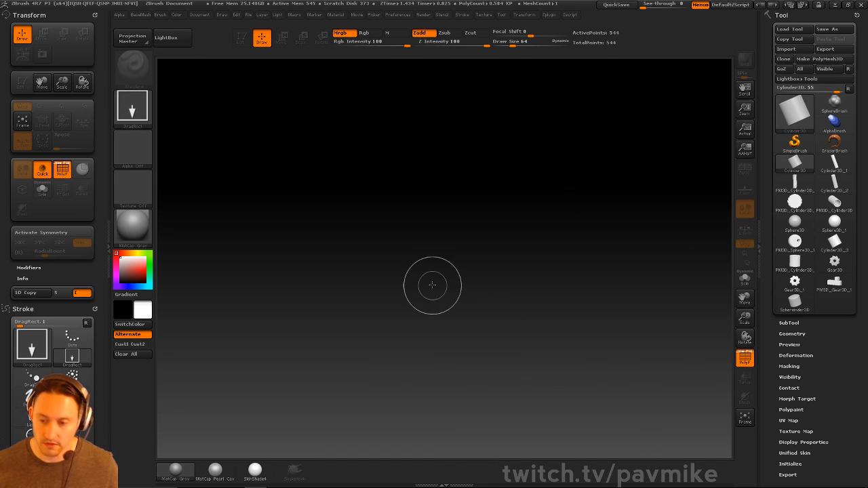
Draw a cylinder on the canvas in Edit mode and convert it to a PolyMesh3D
drag(429, 287, 271, 97)
key(t)
drag(422, 118, 475, 176)
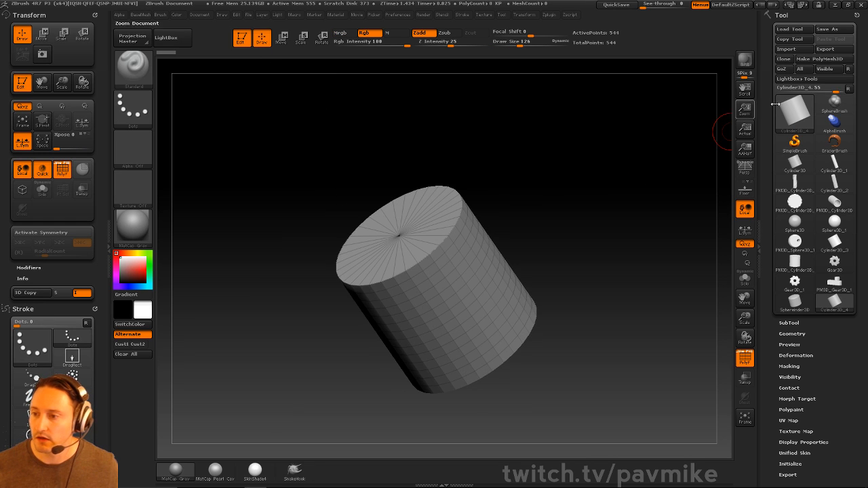
click(818, 59)
Try to duplicate the cylinder upward with the transpose Move line, and undo the copy
drag(623, 183, 605, 195)
key(w)
drag(500, 253, 542, 124)
mouse_move(515, 196)
ctrl+mouse_down()
mouse_move(603, 95)
mouse_move(519, 88)
ctrl+mouse_up()
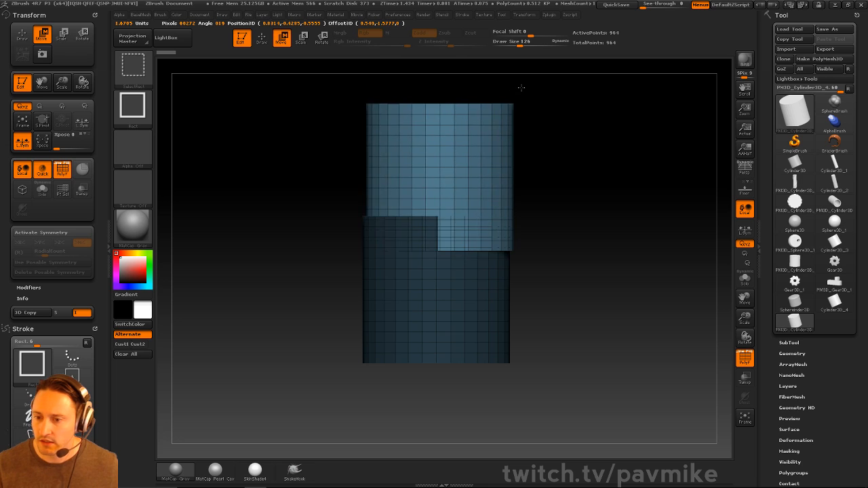
key(ctrl+z)
Duplicate the cylinder straight up along its axis with a new transpose Move line, overlapping the original
drag(450, 290, 451, 131)
mouse_move(452, 207)
ctrl+mouse_down()
mouse_move(488, 88)
mouse_move(488, 112)
ctrl+mouse_up()
alt+drag(585, 141, 569, 203)
alt+drag(592, 165, 585, 195)
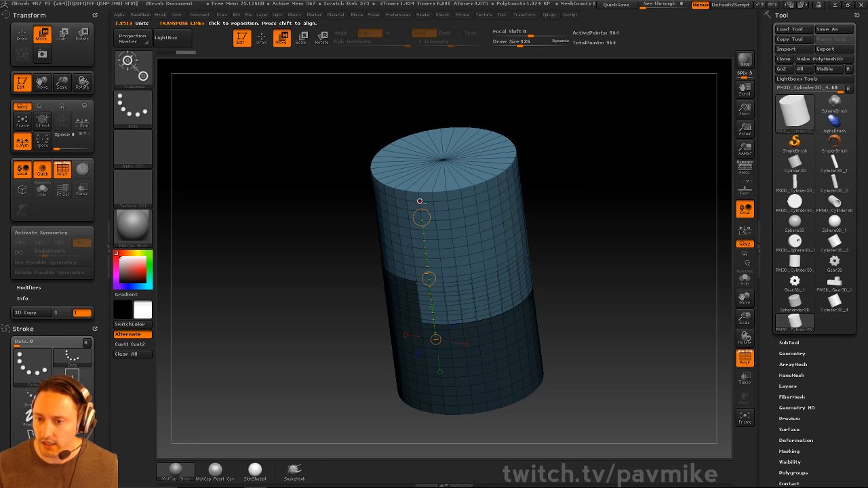
Scale the upper cylinder narrower with the transpose Scale line so the lower cylinder forms a ledge around it, and return to Draw mode
drag(537, 154, 586, 203)
click(492, 223)
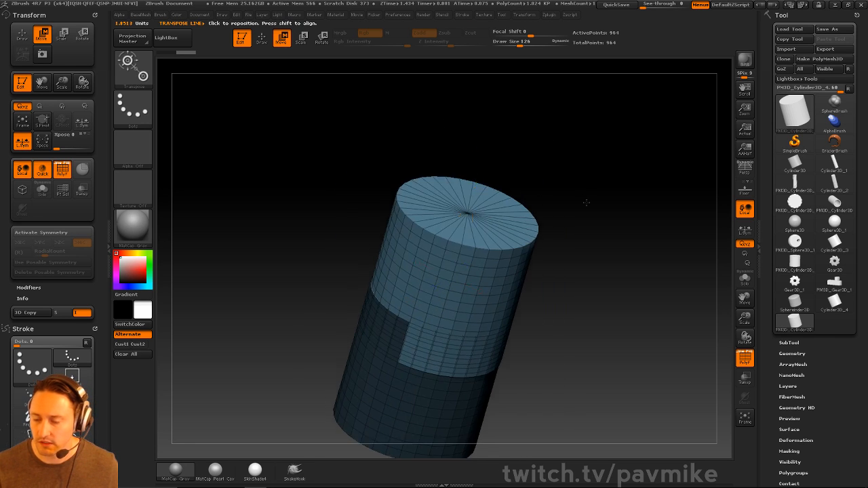
key(e)
drag(483, 158, 475, 186)
key(q)
mouse_move(639, 227)
mouse_down()
mouse_move(621, 231)
mouse_move(626, 199)
mouse_move(597, 243)
mouse_move(617, 247)
mouse_move(593, 242)
mouse_move(600, 221)
mouse_up()
Give the upper and lower cylinders separate polygroups and regroup their faces with Groups By Normals
key(ctrl+w)
key(space)
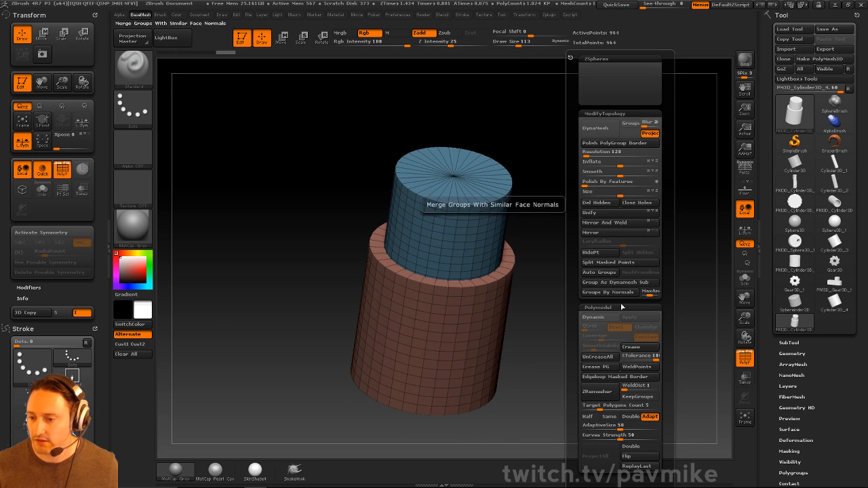
click(607, 292)
drag(525, 360, 613, 317)
Set the crease tolerance to 42 and apply dynamic subdivision to the stepped cylinder mesh
key(space)
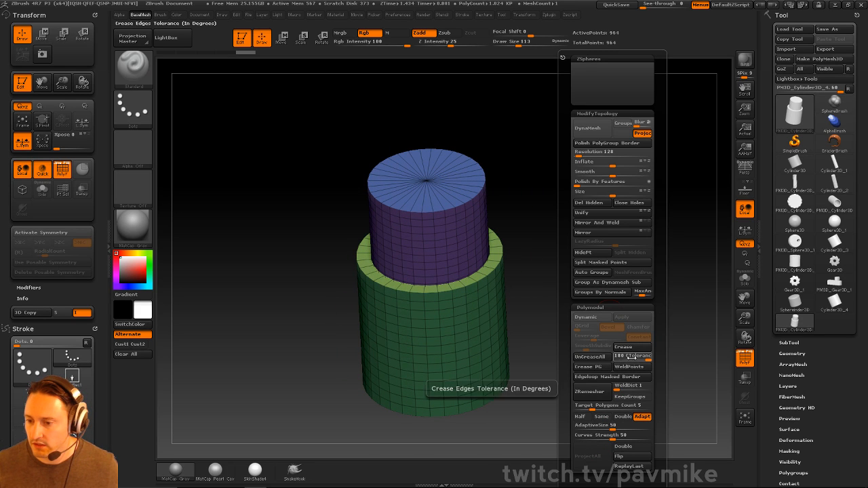
click(602, 317)
click(620, 317)
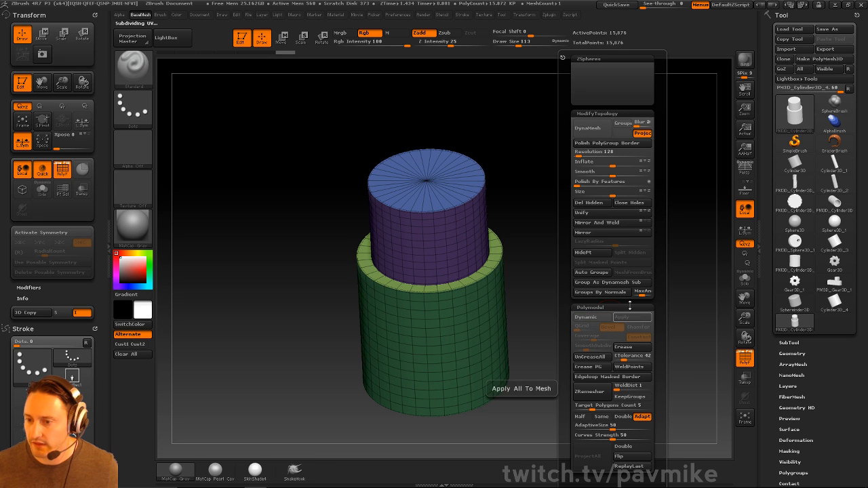
Turn off Project for DynaMesh and try to DynaMesh the stepped cylinder without freezing its subdivision levels
click(640, 134)
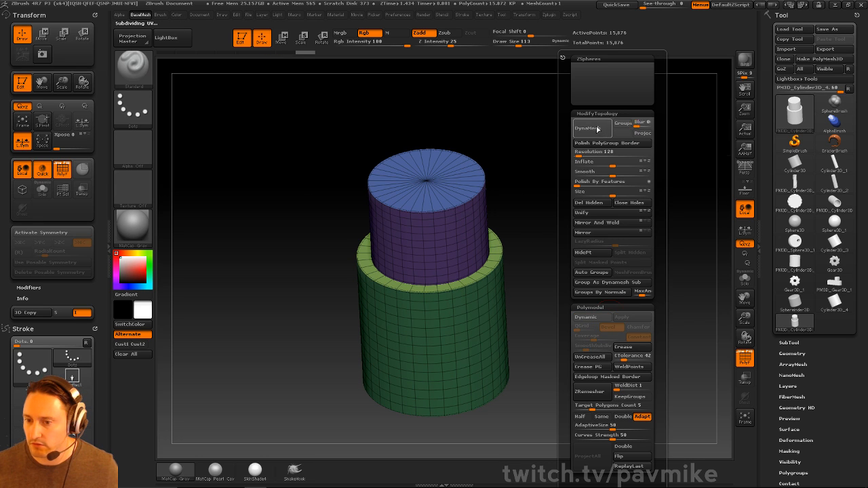
click(597, 129)
click(555, 144)
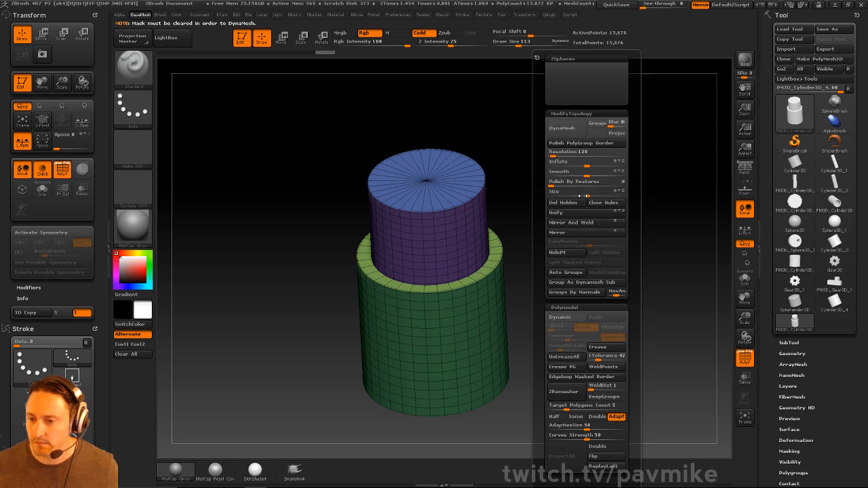
click(572, 129)
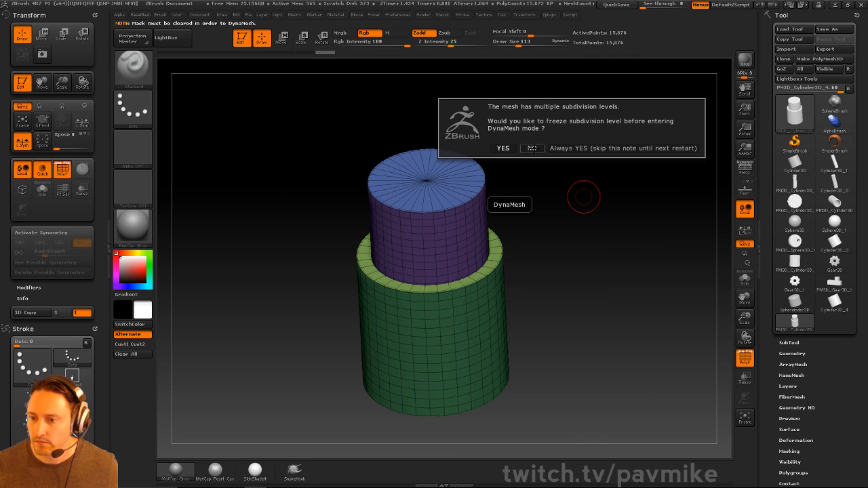
click(533, 149)
drag(587, 187, 630, 204)
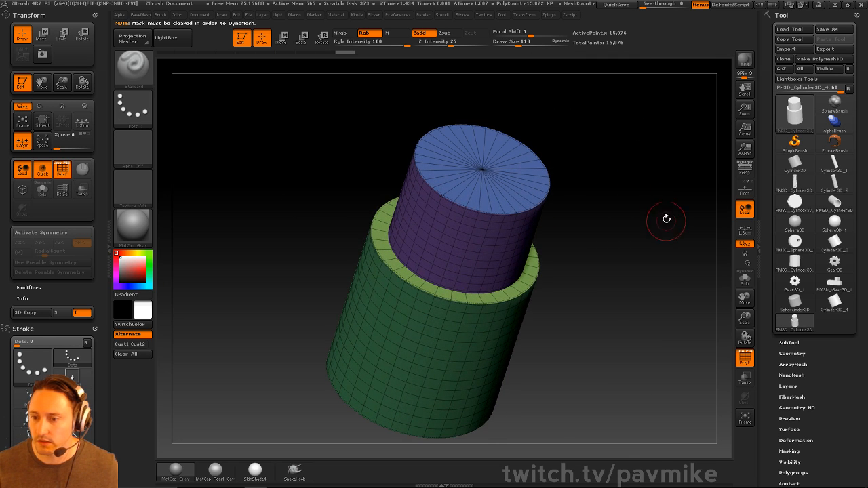
Convert the stepped cylinder to a dense DynaMesh without freezing its subdivision levels
key(space)
click(643, 141)
click(600, 153)
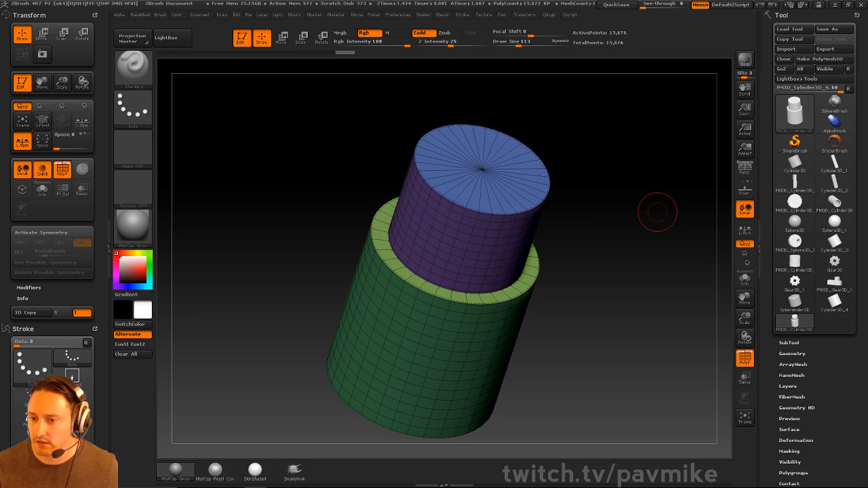
drag(641, 188, 511, 232)
mouse_move(592, 215)
alt+mouse_down()
mouse_move(600, 229)
mouse_move(567, 254)
alt+mouse_up()
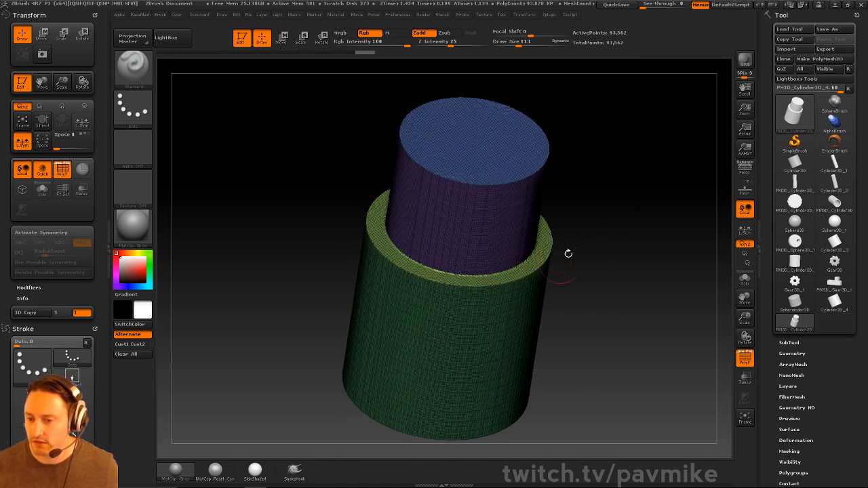
Set the brush draw size to 86
key(s)
drag(658, 299, 655, 299)
key(shift)
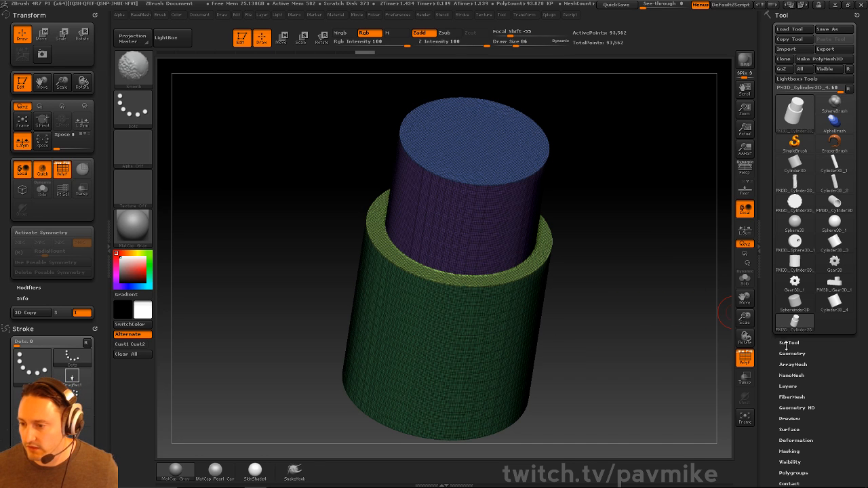
Configure ZRemesher with AdaptiveSize 0 and KeepGroups enabled, with SmoothGroups at 0
click(791, 353)
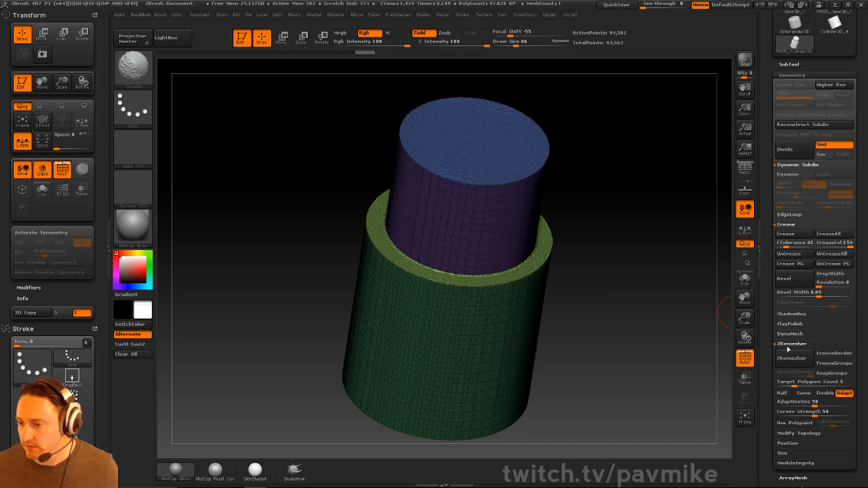
drag(773, 363, 772, 333)
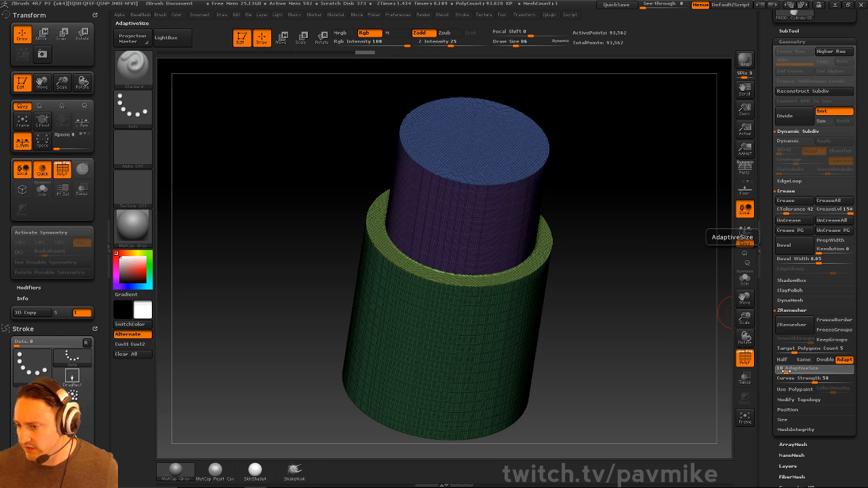
drag(804, 368, 783, 368)
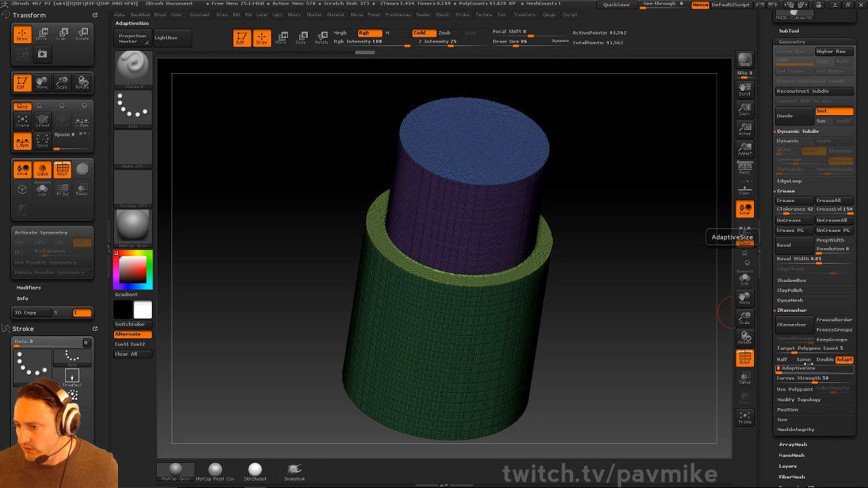
click(831, 339)
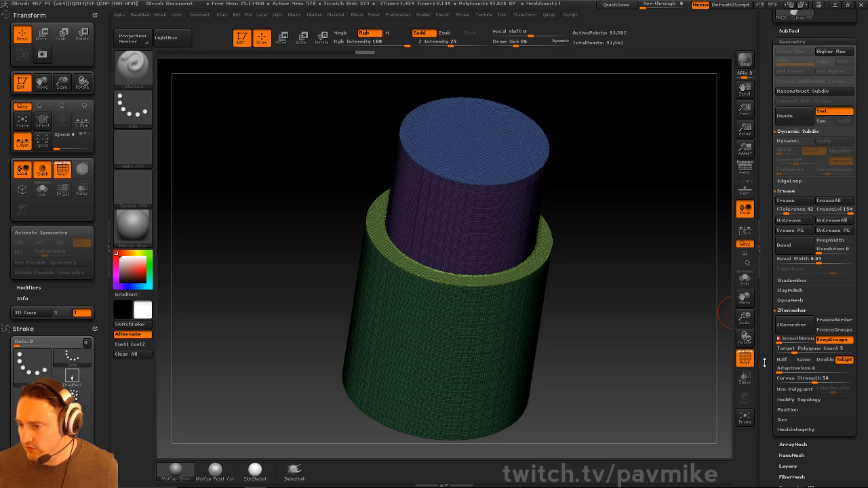
Run ZRemesher on the stepped cylinder, check the polygroup edges, and undo the remesh
click(790, 325)
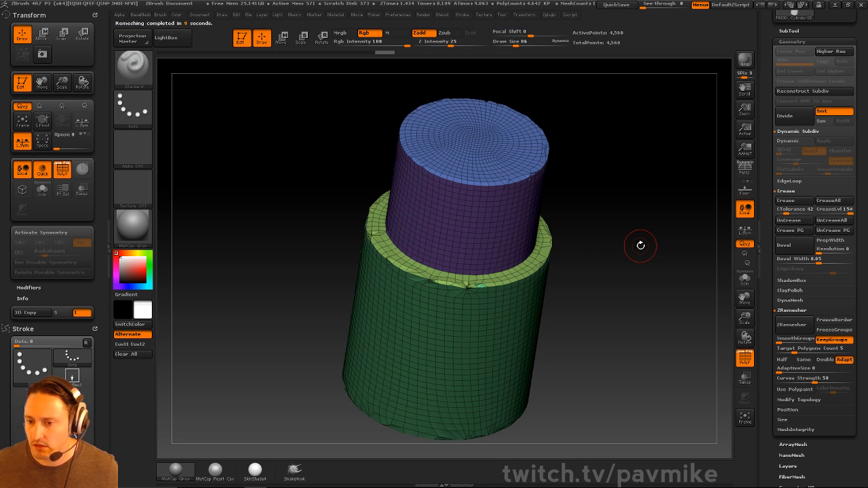
drag(642, 226, 593, 216)
key(ctrl+z)
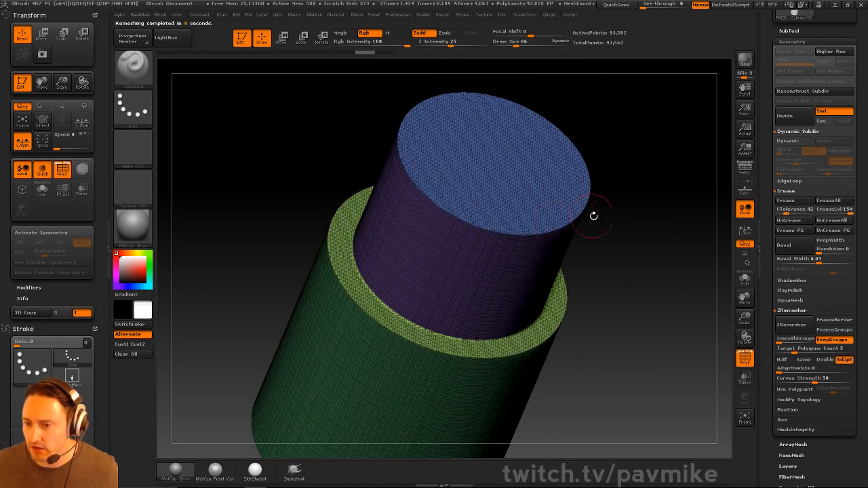
scroll(779, 224, down, 5)
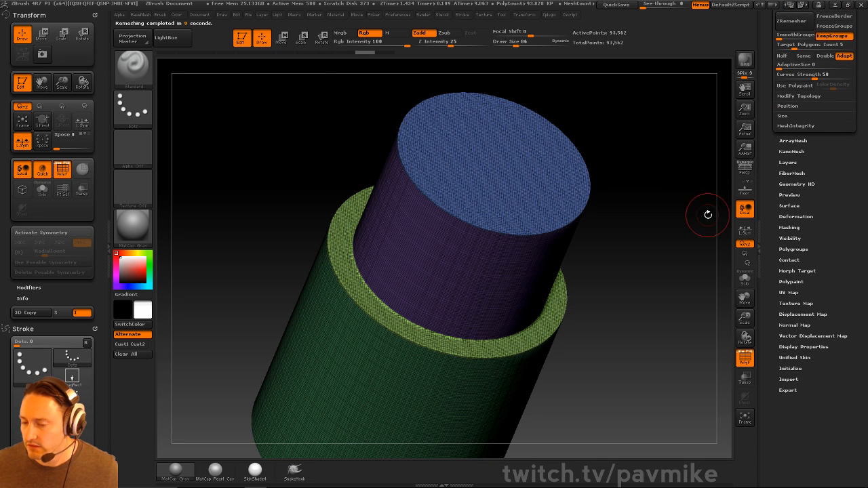
click(293, 15)
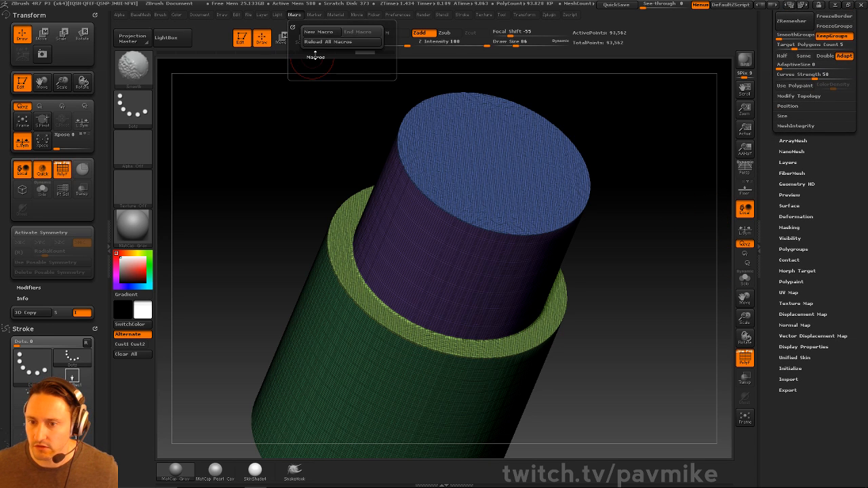
click(315, 57)
click(329, 38)
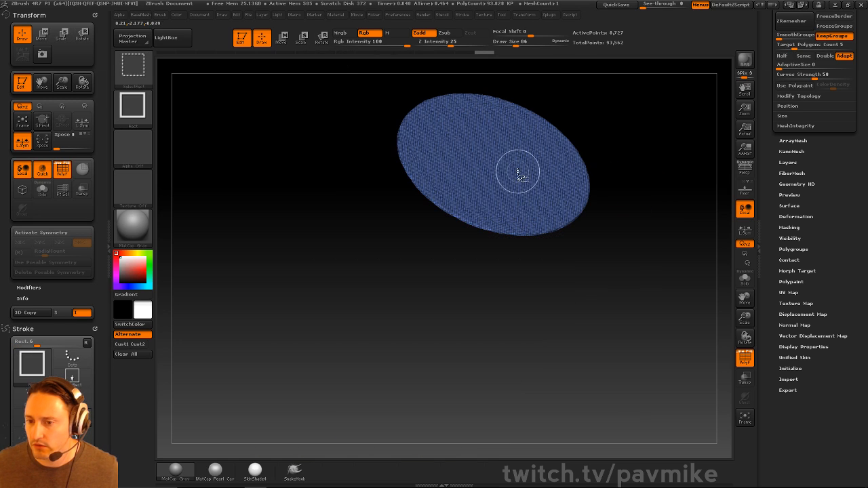
Mask the mesh by features with the Groups option enabled
click(786, 227)
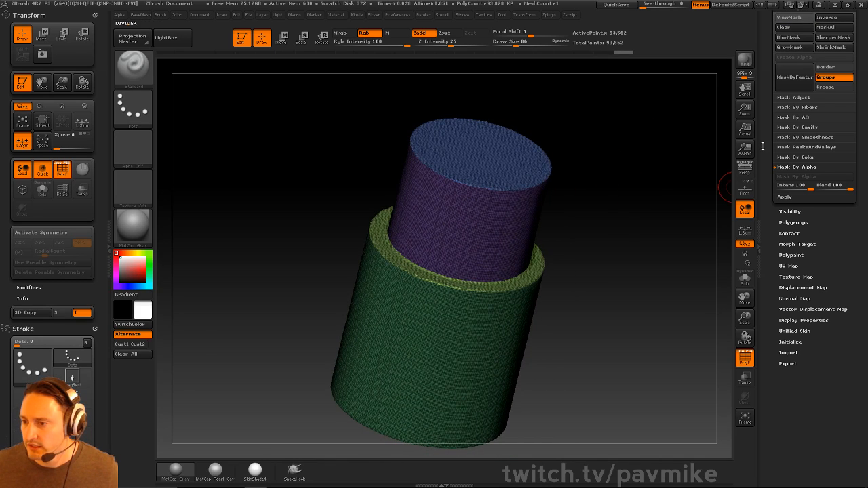
drag(762, 146, 773, 207)
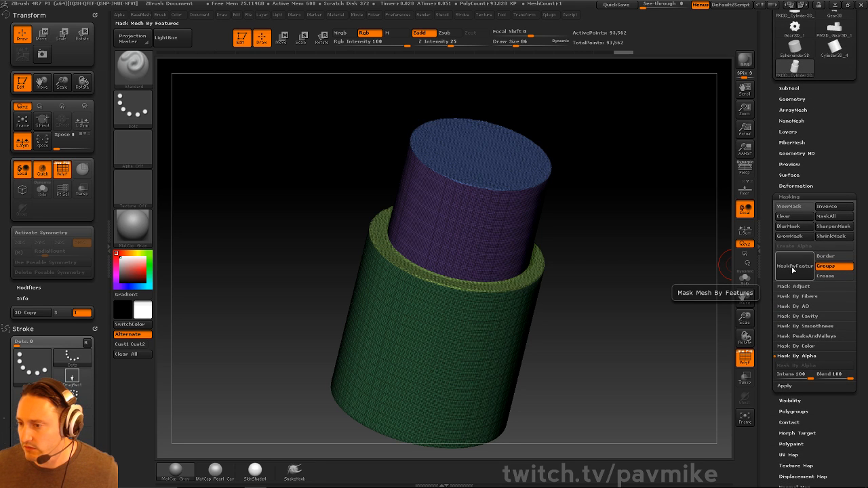
shift+click(784, 196)
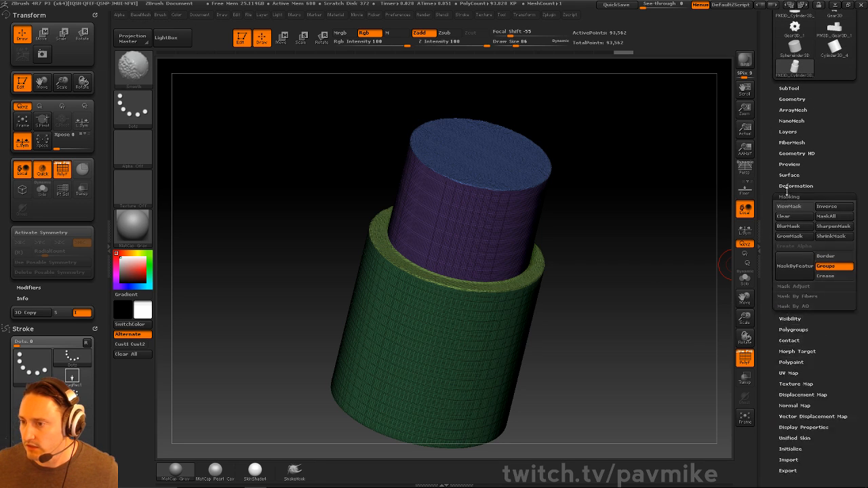
Remesh the stepped cylinder with ZRemesher keeping its polygroups, and reduce its polygons further with repeated Half passes
shift+click(796, 100)
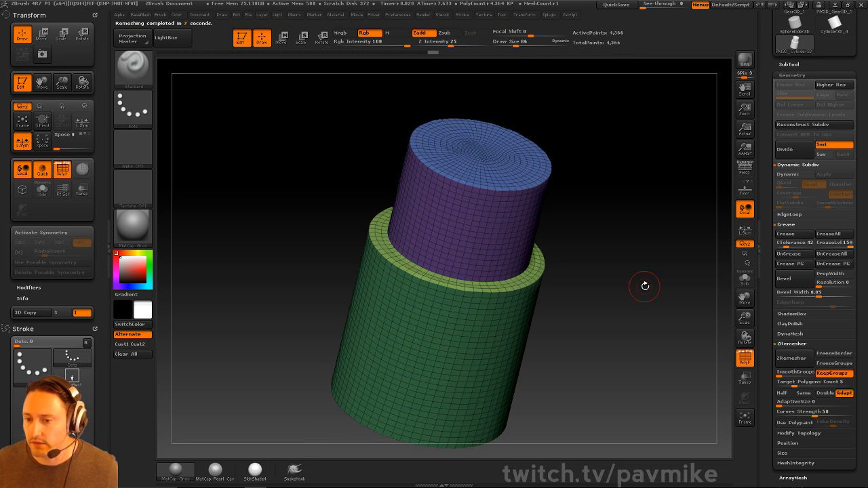
mouse_move(645, 285)
mouse_down()
mouse_move(661, 292)
mouse_move(629, 267)
mouse_move(629, 281)
mouse_up()
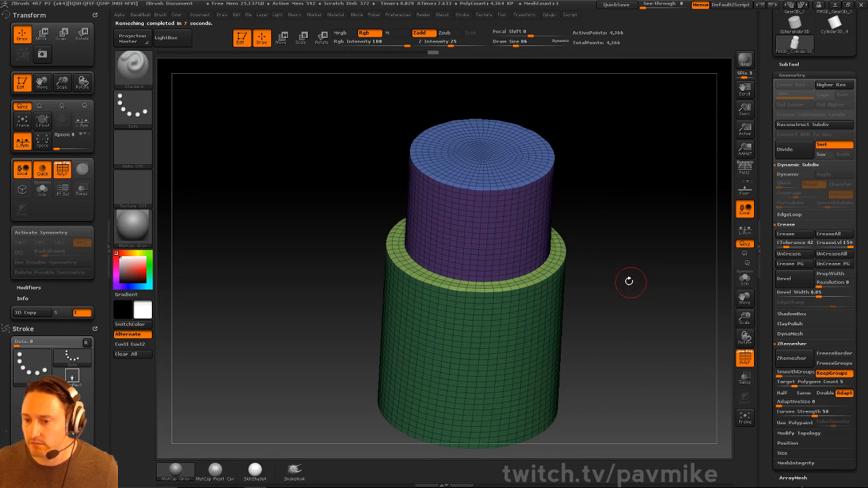
key(2)
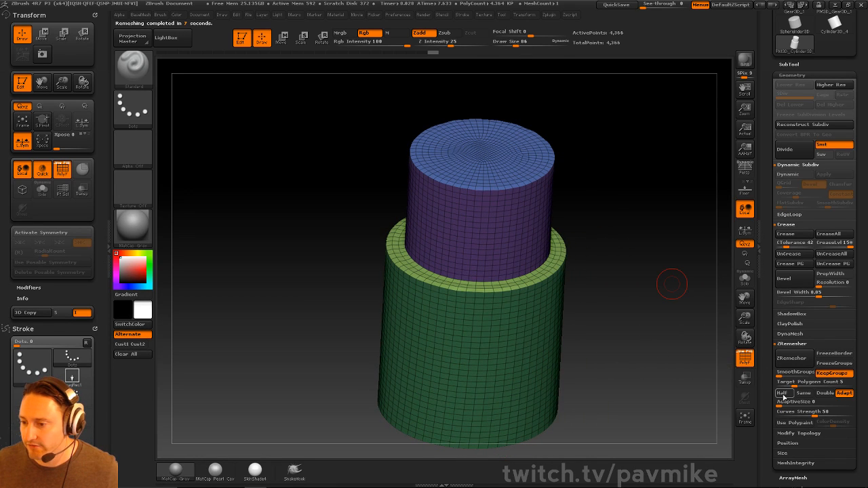
click(787, 359)
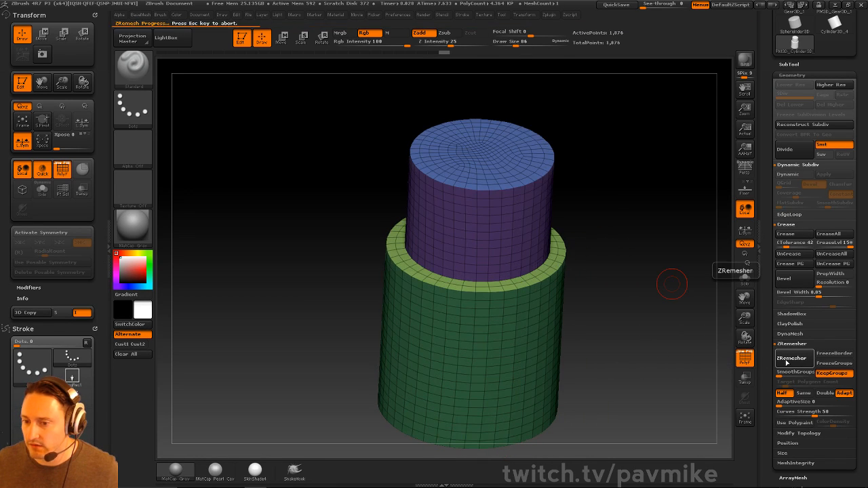
drag(615, 310, 605, 324)
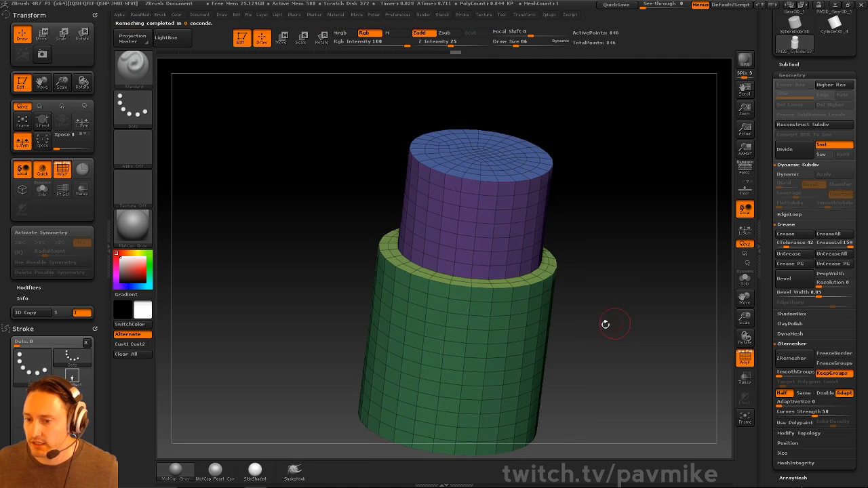
Strip the redundant edge loops from the stepped cylinder with the EdgeLoop command Delete Loops
click(788, 214)
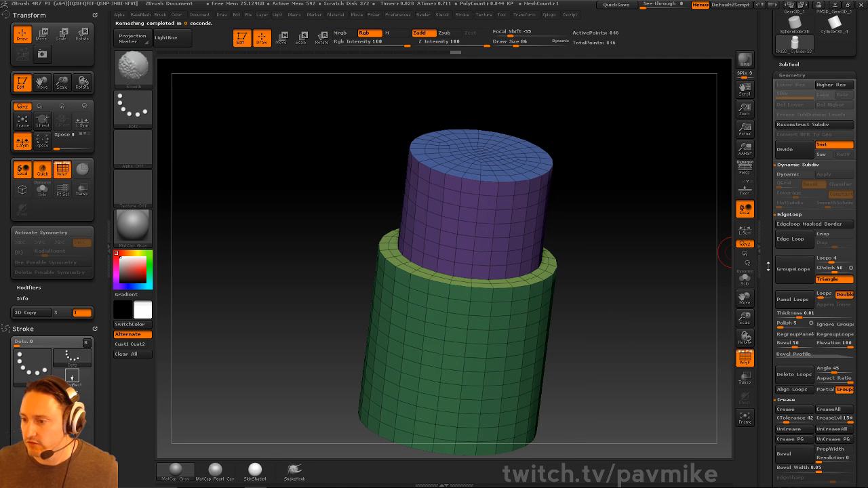
click(793, 374)
Isolate and hide the top and bottom caps of the stepped cylinder, and delete the hidden geometry with Del Hidden
mouse_move(657, 254)
mouse_down()
mouse_move(661, 234)
mouse_move(613, 238)
mouse_move(585, 129)
mouse_up()
ctrl+shift+drag(334, 106, 595, 187)
ctrl+shift+drag(649, 202, 662, 210)
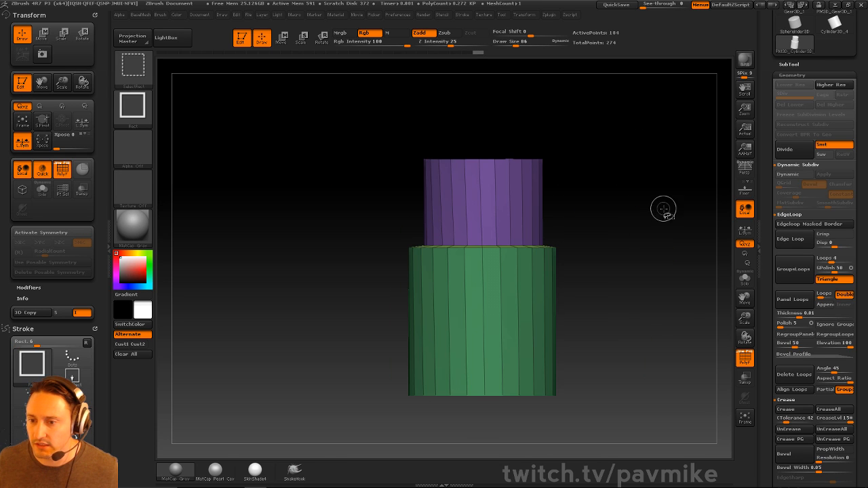
key(space)
click(655, 204)
ctrl+shift+drag(599, 442, 370, 375)
ctrl+shift+drag(624, 242, 654, 254)
key(space)
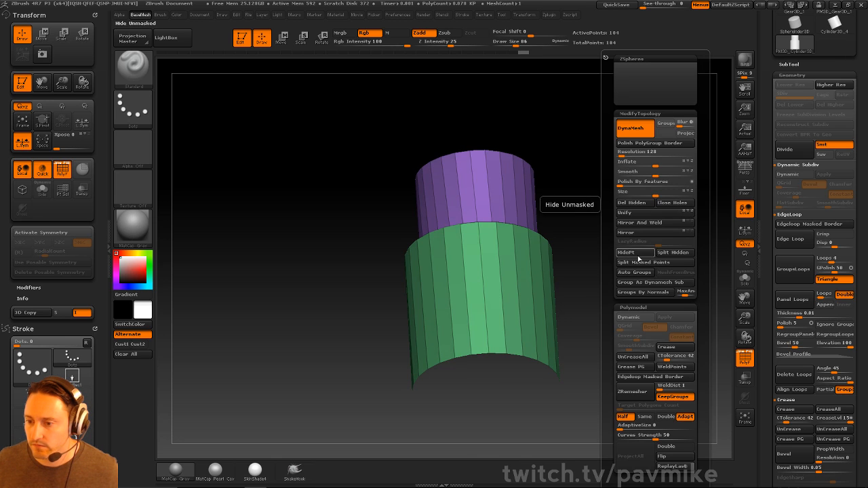
click(632, 205)
Cap the open top and bottom of the cylinder using the ZModeler edge action Close with the Convex Hole target
key(b)
key(z)
key(m)
key(space)
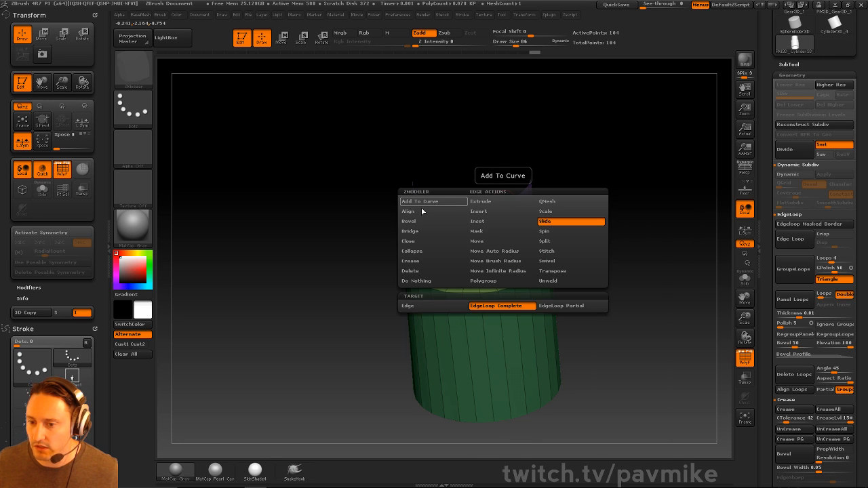
click(410, 242)
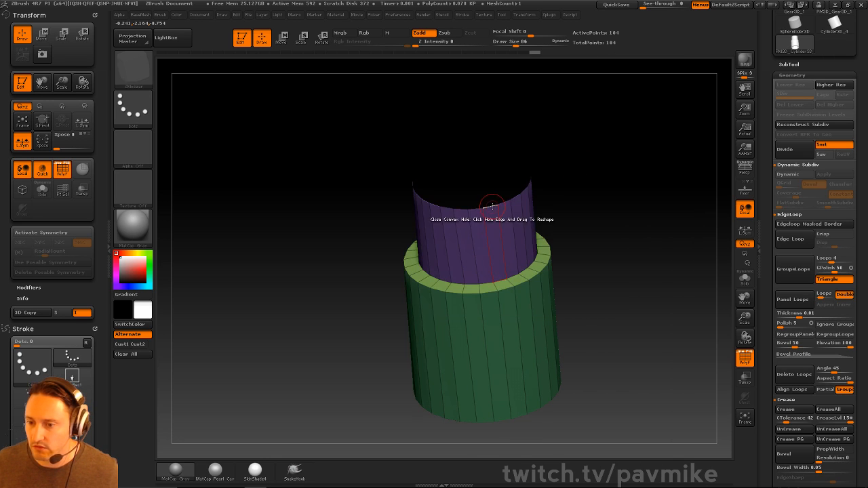
click(492, 210)
drag(622, 210, 598, 278)
click(528, 385)
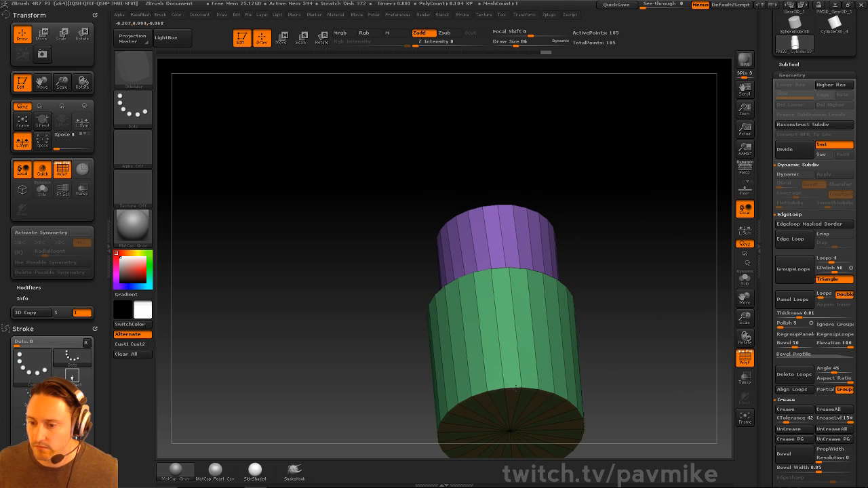
Assign new polygroups to the capped cylinder with Groups By Normals
alt+drag(651, 326, 670, 331)
key(2)
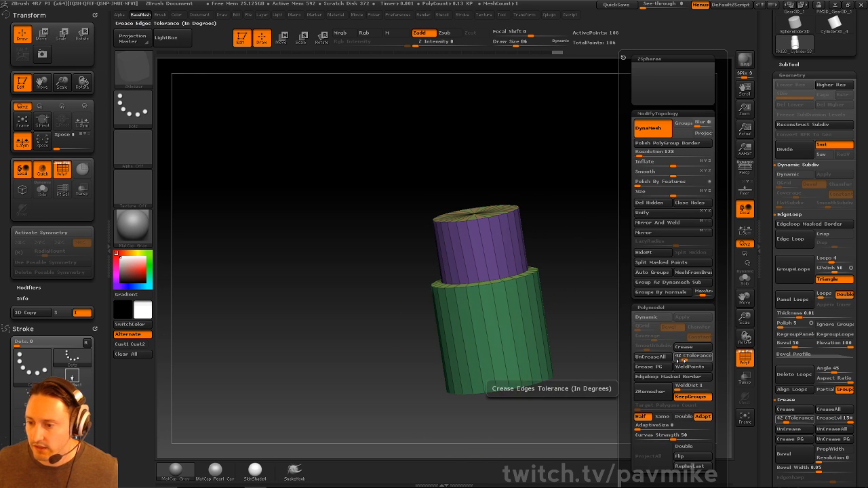
click(671, 292)
drag(604, 274, 575, 254)
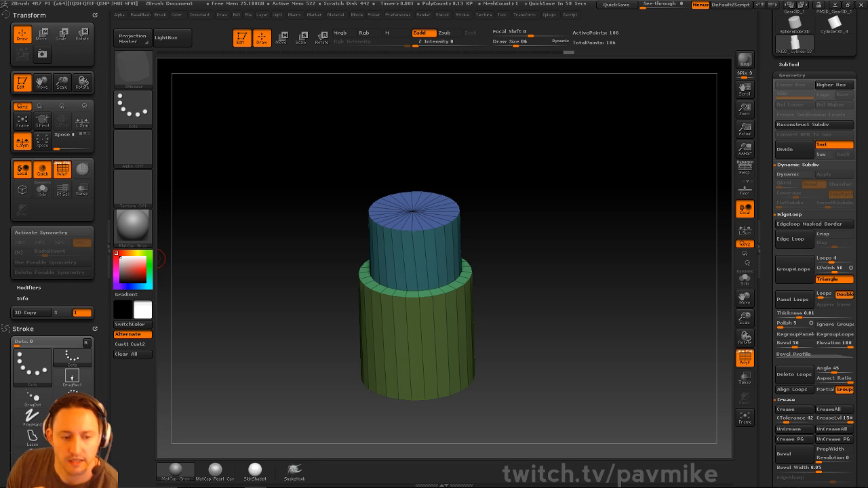
Set the ZModeler polygon action to Inset with the Polygroup All target and the Inset Region modifier
drag(556, 93, 560, 127)
drag(565, 198, 590, 188)
key(space)
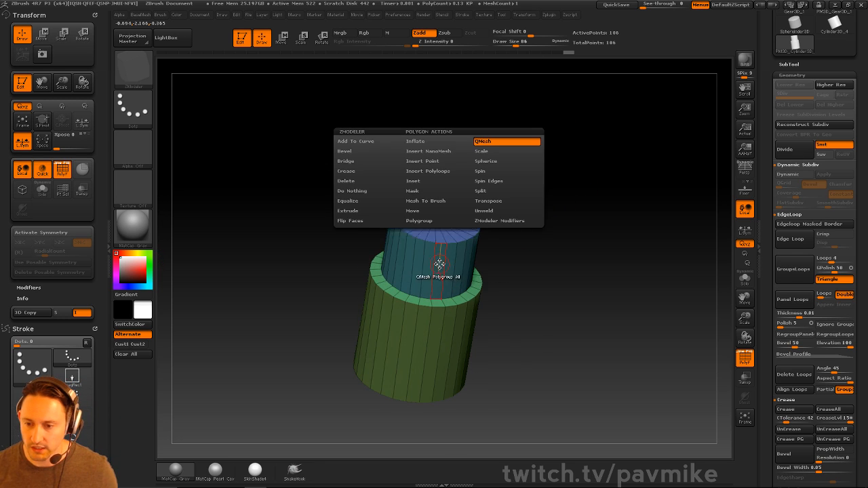
mouse_move(483, 146)
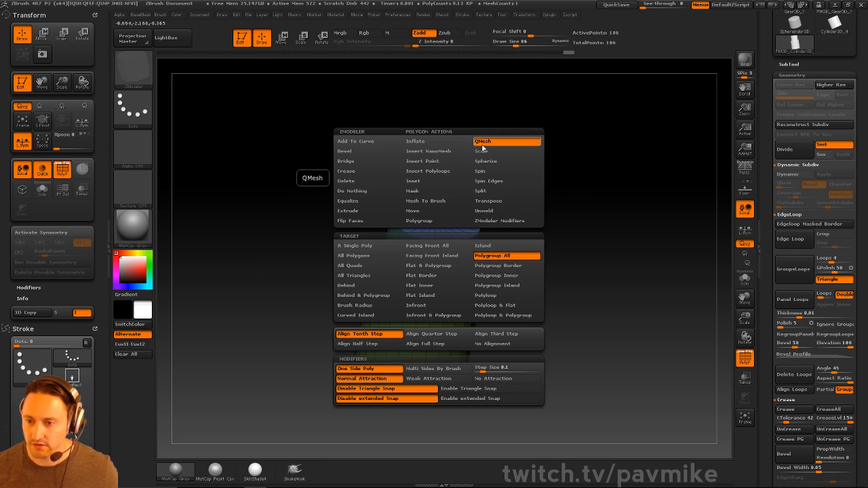
click(429, 181)
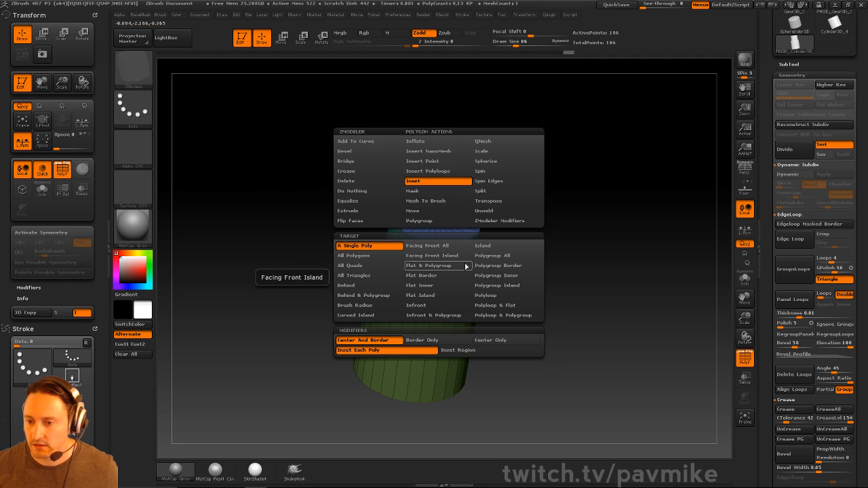
click(501, 255)
click(479, 350)
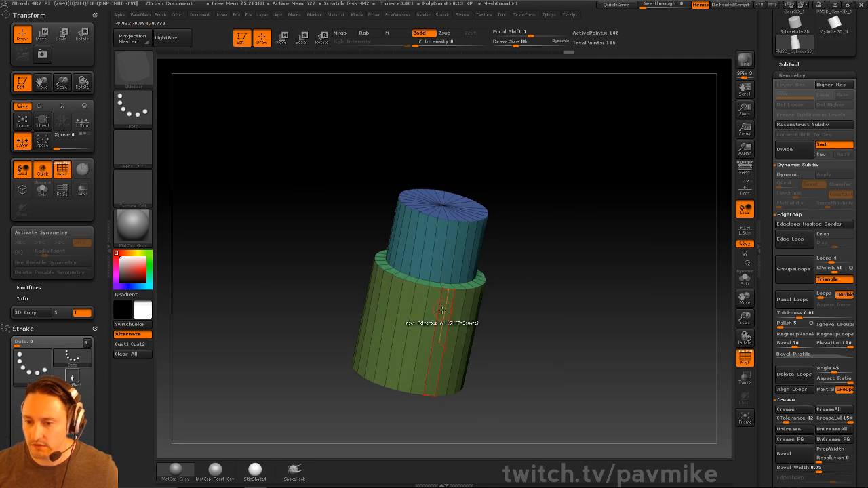
Try insetting the cylinder's polygroups, including the upper wall, lower wall and step ring, and undo each inset
right_drag(440, 275, 449, 235)
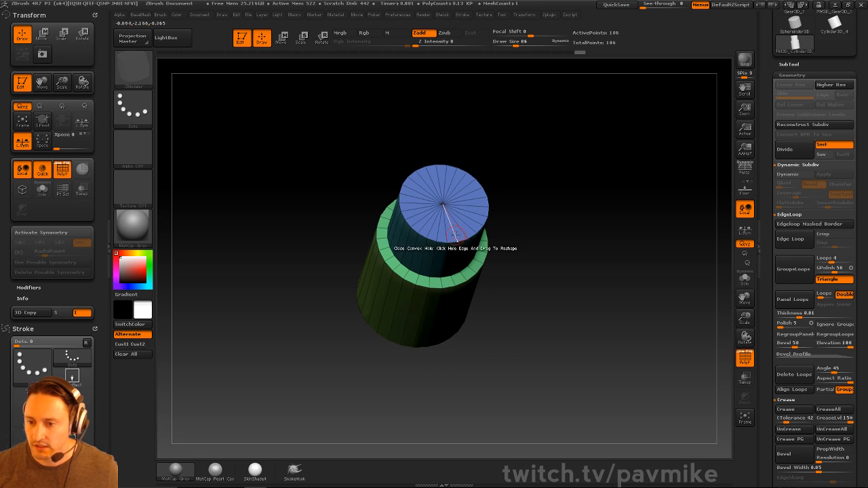
key(ctrl+z)
alt+right_drag(541, 220, 554, 247)
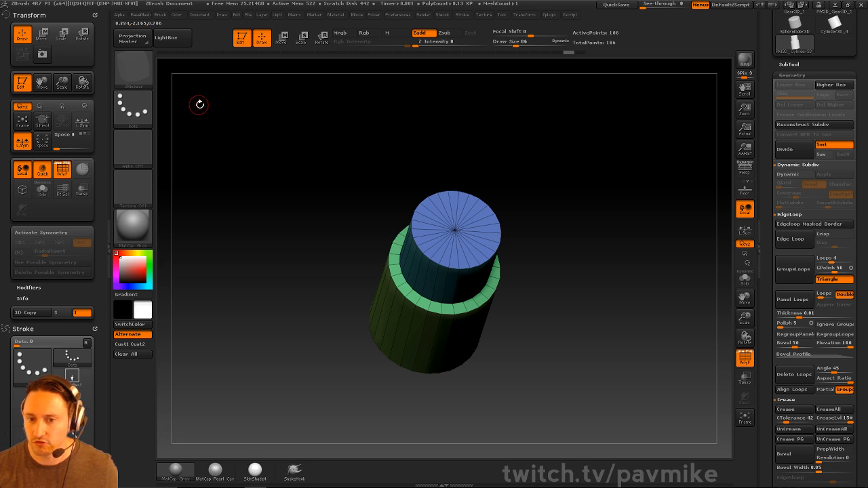
click(149, 75)
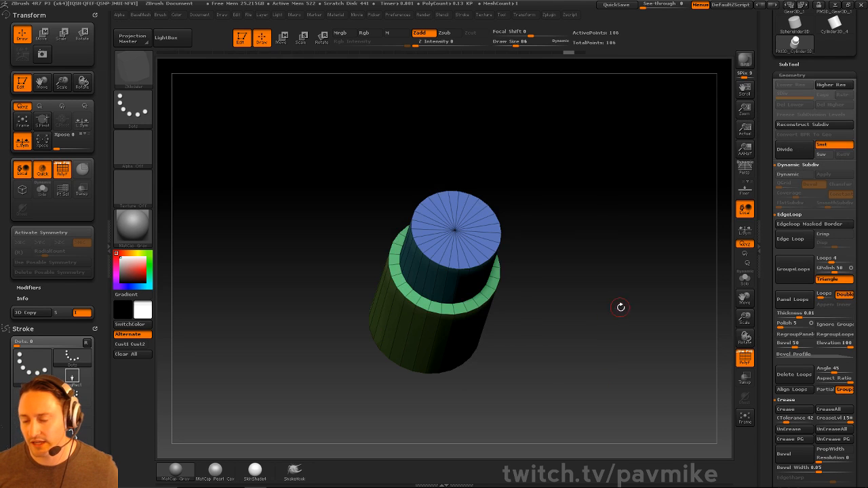
drag(620, 307, 600, 298)
click(490, 305)
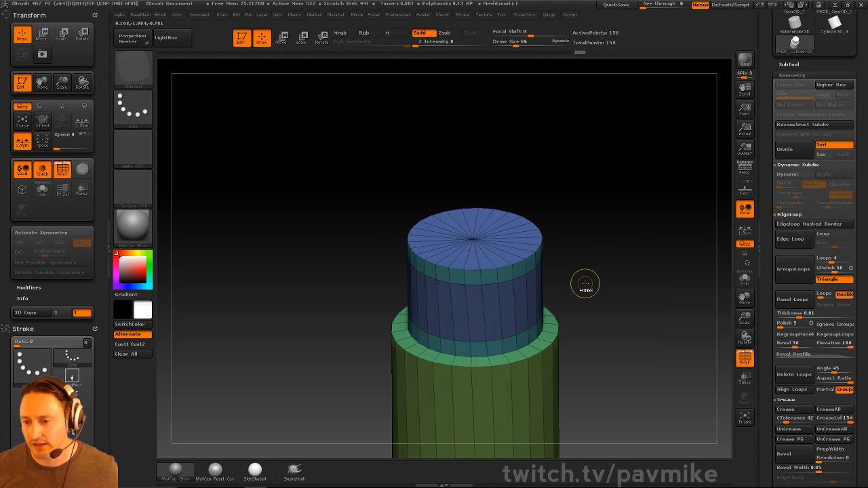
key(ctrl+z)
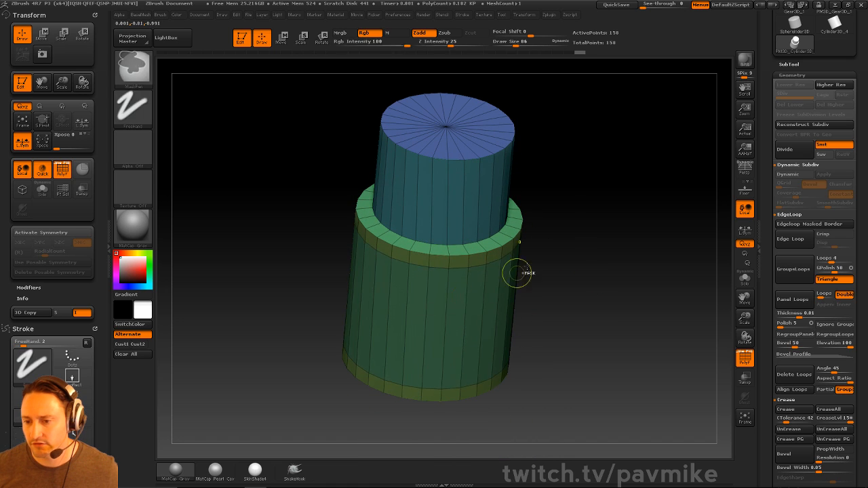
key(ctrl+z)
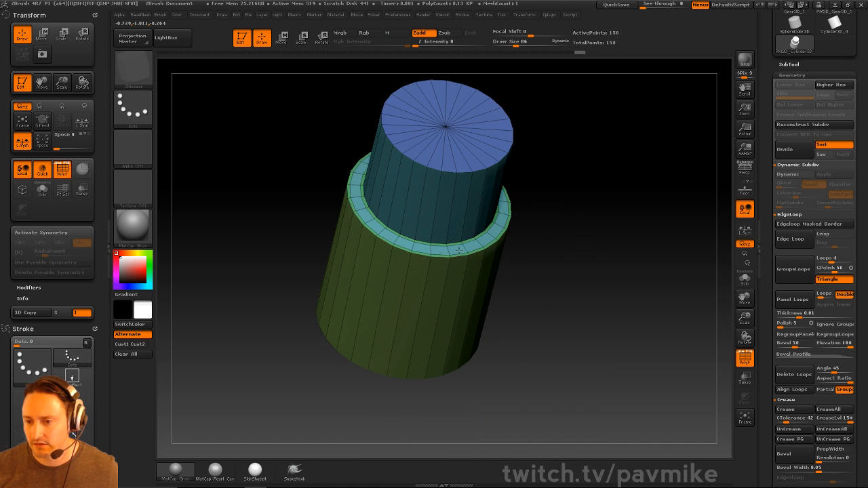
key(1)
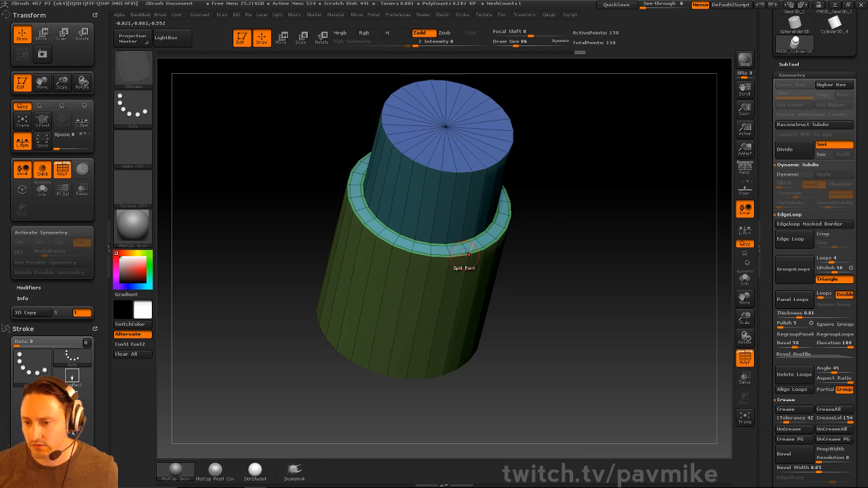
key(ctrl+z)
Bevel the outer rim edge of the lower tier with the ZModeler edge action Bevel
key(space)
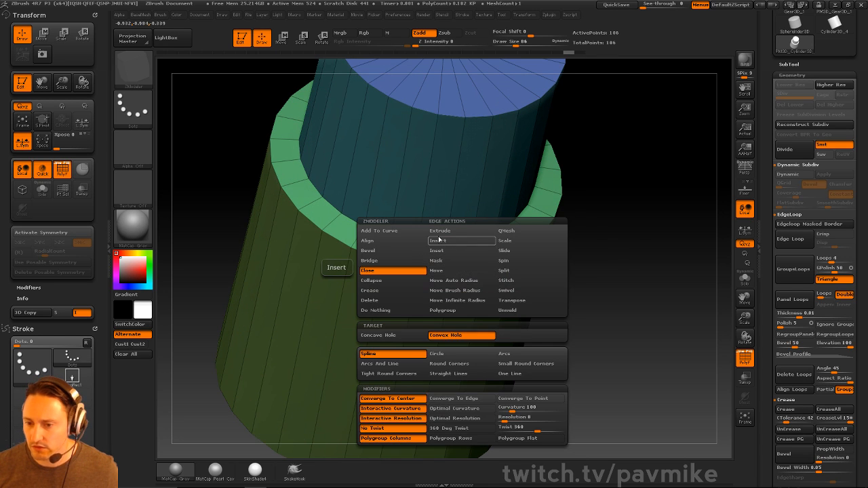
click(396, 252)
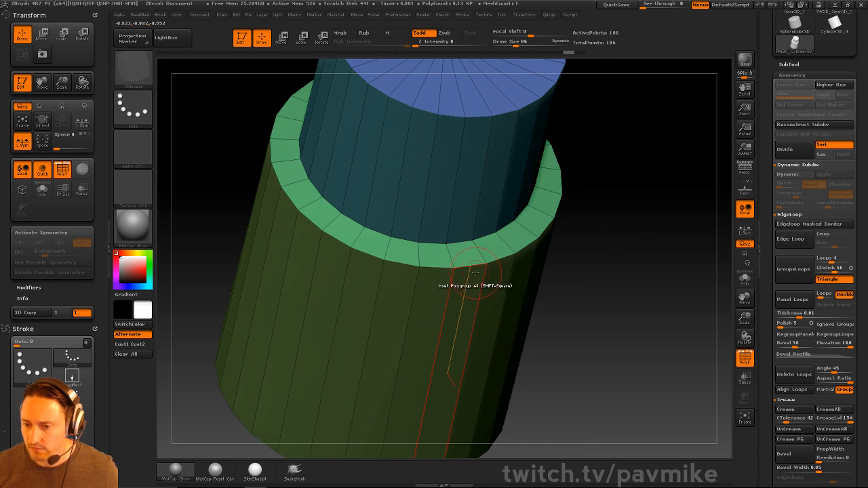
drag(457, 269, 630, 241)
Insert Multiple EdgeLoops around the beveled rim, undo the dense first attempt, and insert a coarser stepped profile
key(space)
click(456, 240)
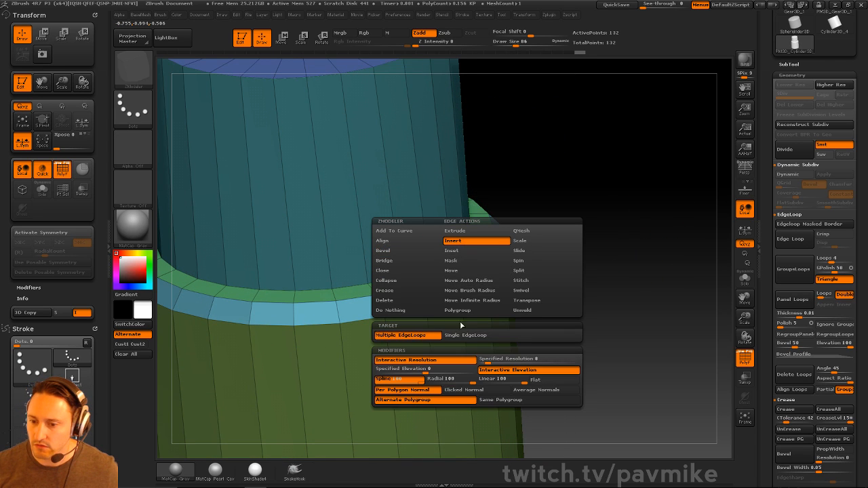
drag(484, 271, 569, 252)
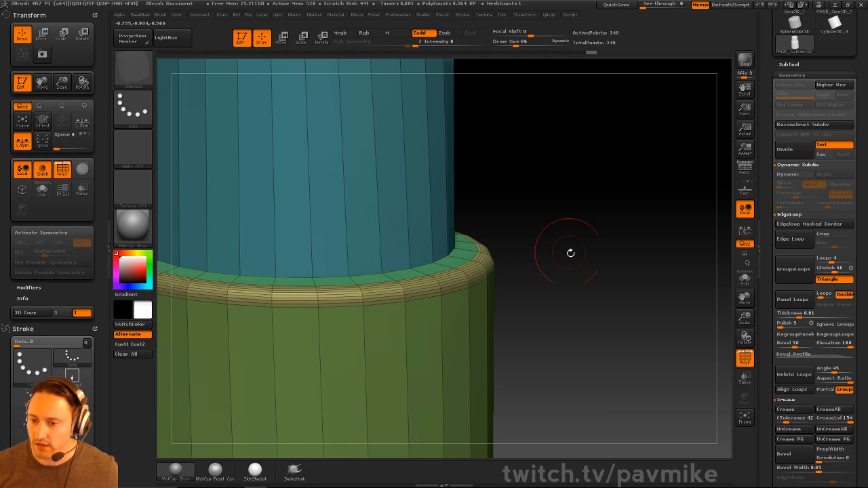
key(ctrl+z)
mouse_move(476, 269)
mouse_down()
mouse_move(420, 302)
mouse_move(468, 274)
mouse_up()
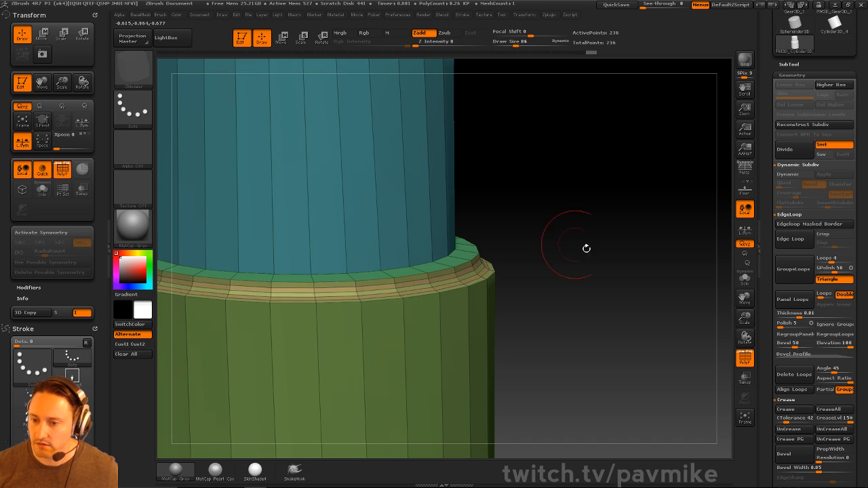
Turn off the polyframe display and enable Dynamic subdivision on the model
mouse_move(585, 248)
mouse_down()
mouse_move(610, 278)
mouse_move(592, 247)
mouse_up()
click(744, 358)
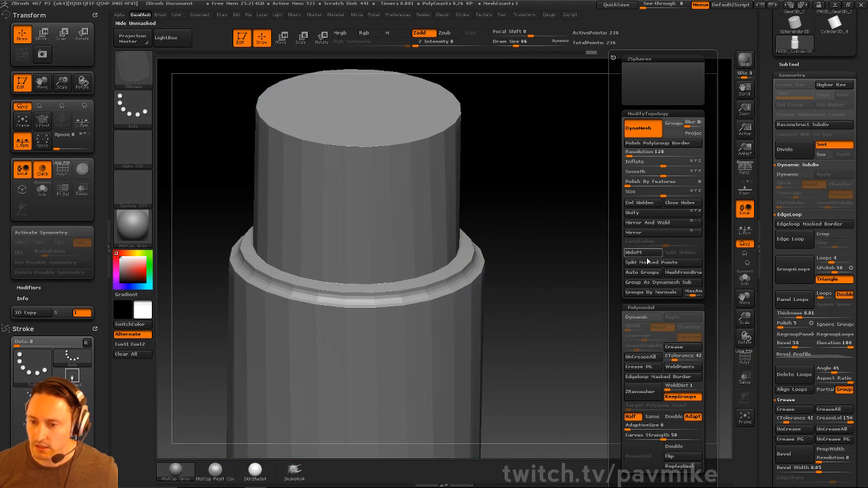
click(643, 317)
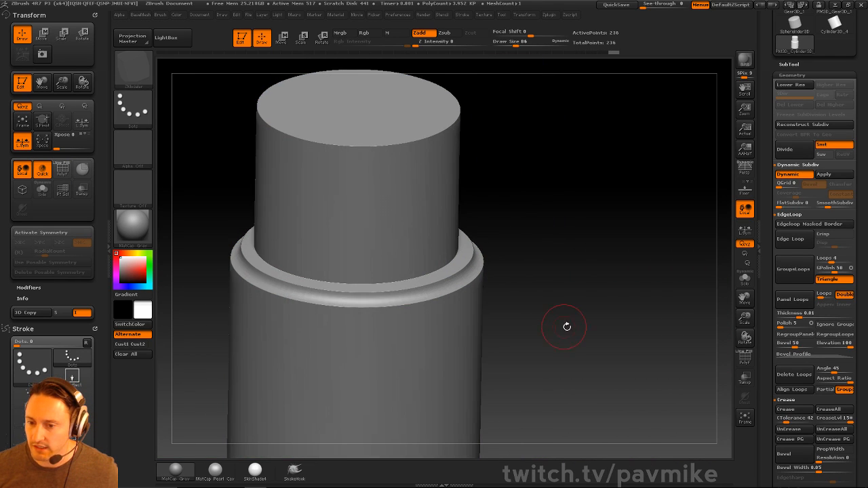